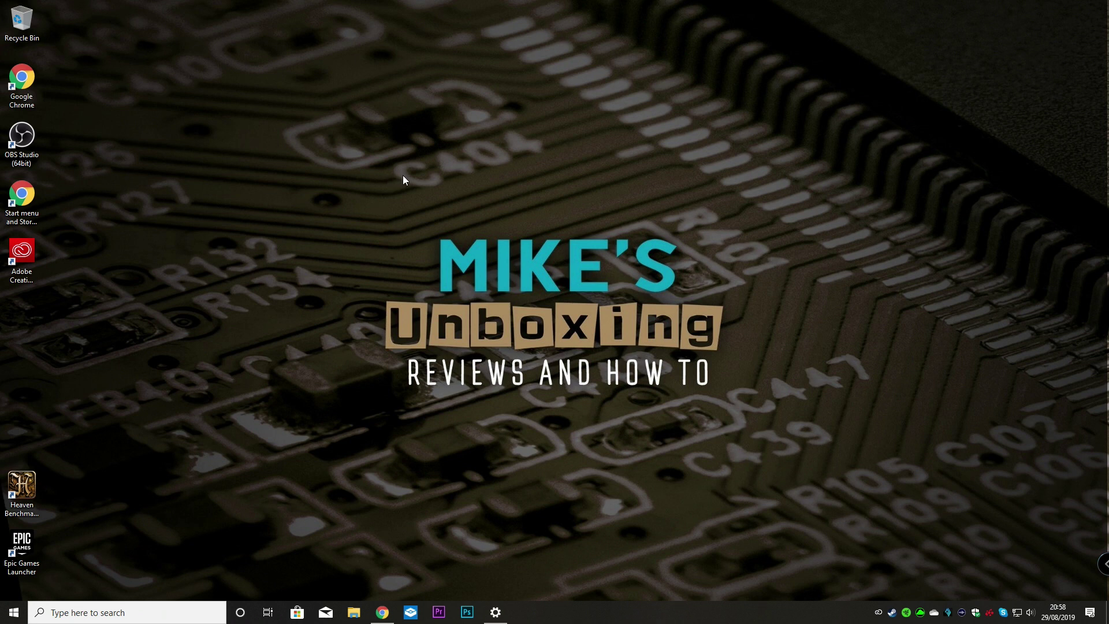
Step: Search 'clip' and open Settings > System > Clipboard, where clipboard history is on
click(104, 613)
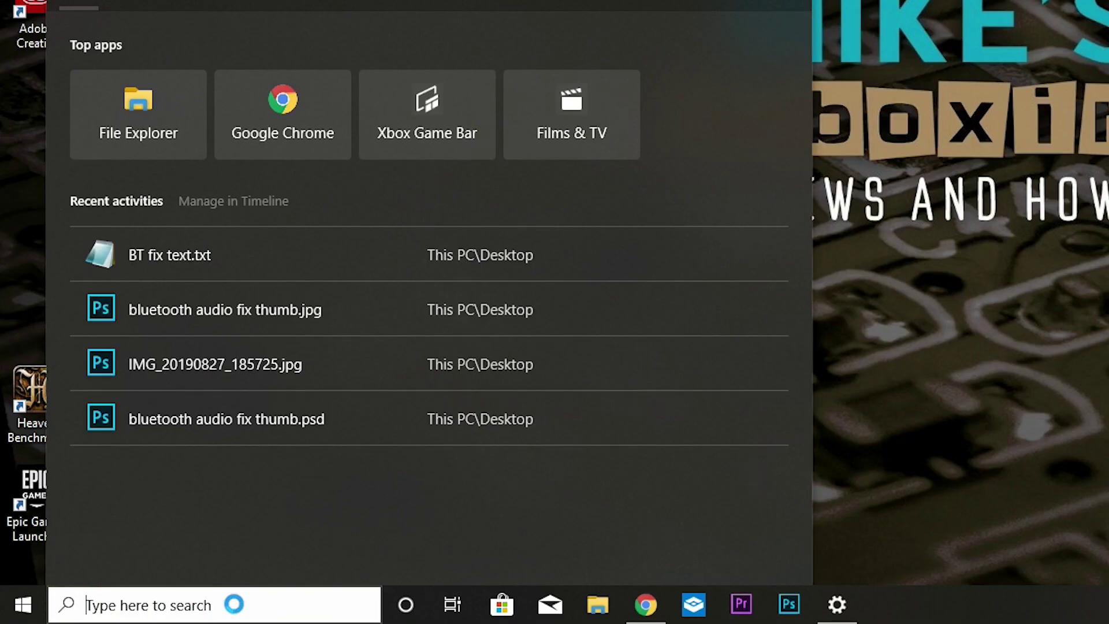
text(clip)
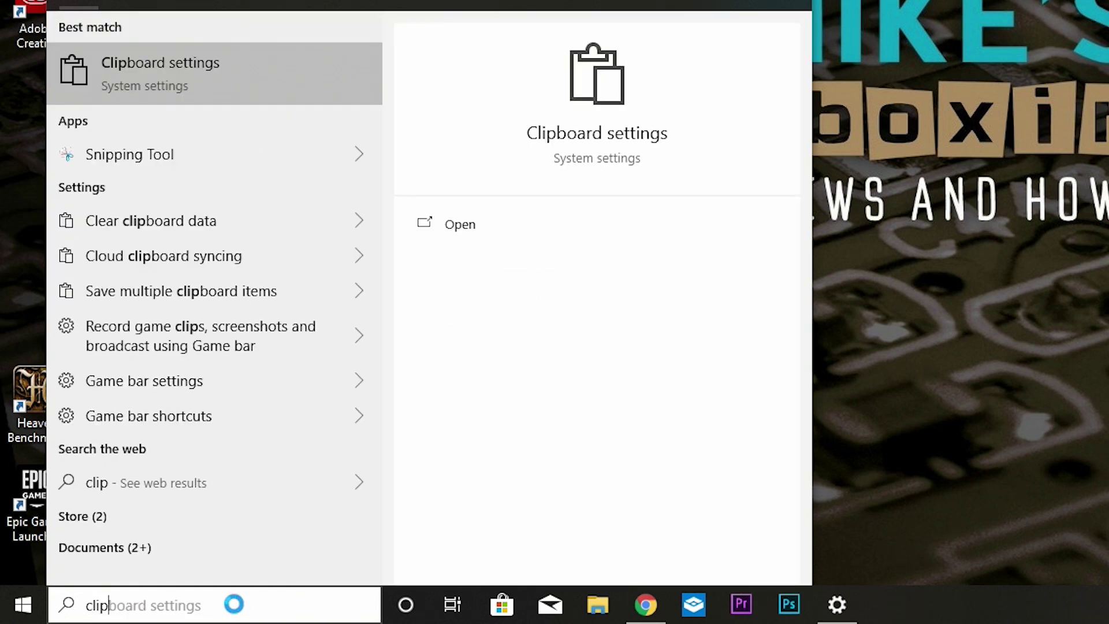
click(615, 133)
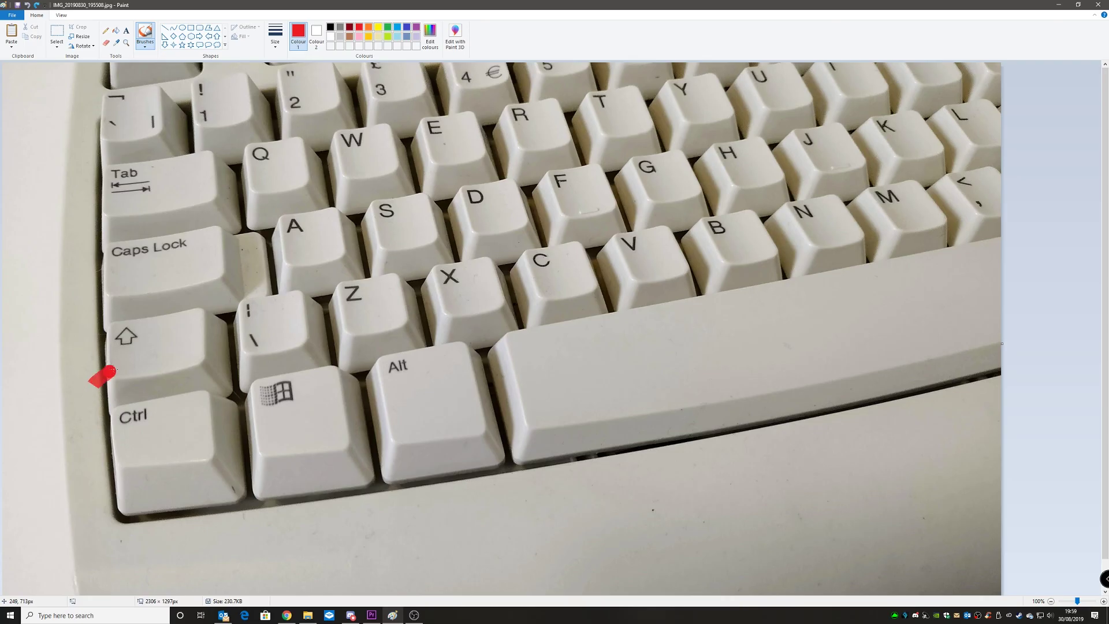
Step: Circle the Windows and V keys in red, replacing the undone Ctrl and V circles
mouse_move(86, 380)
mouse_down()
mouse_move(277, 477)
mouse_move(61, 509)
mouse_move(88, 378)
mouse_up()
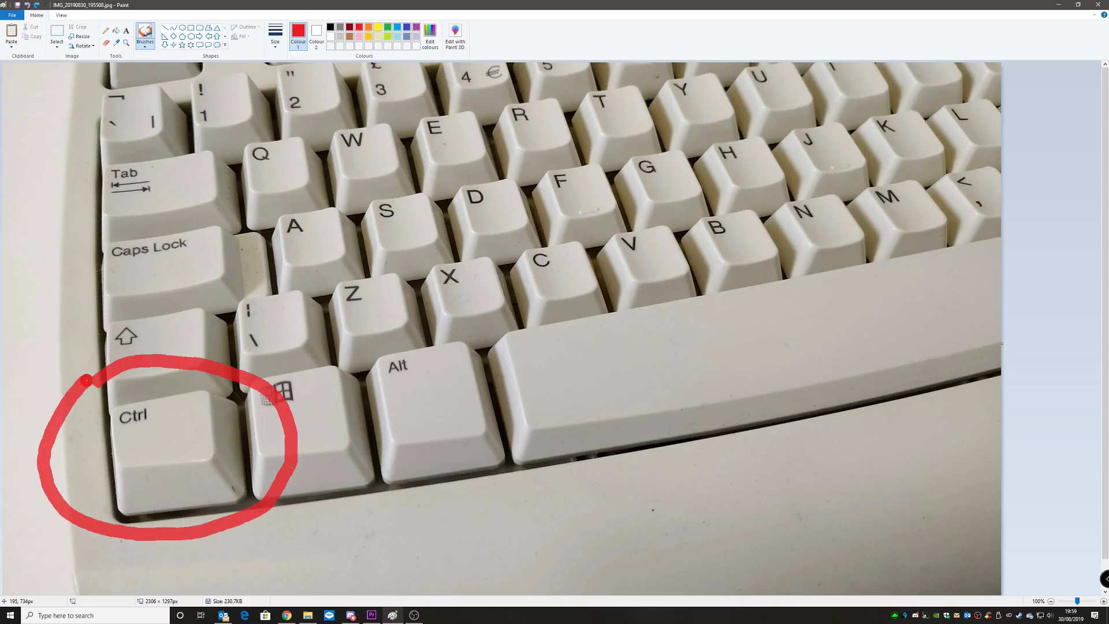
mouse_move(603, 212)
mouse_down()
mouse_move(713, 222)
mouse_move(566, 300)
mouse_move(607, 205)
mouse_up()
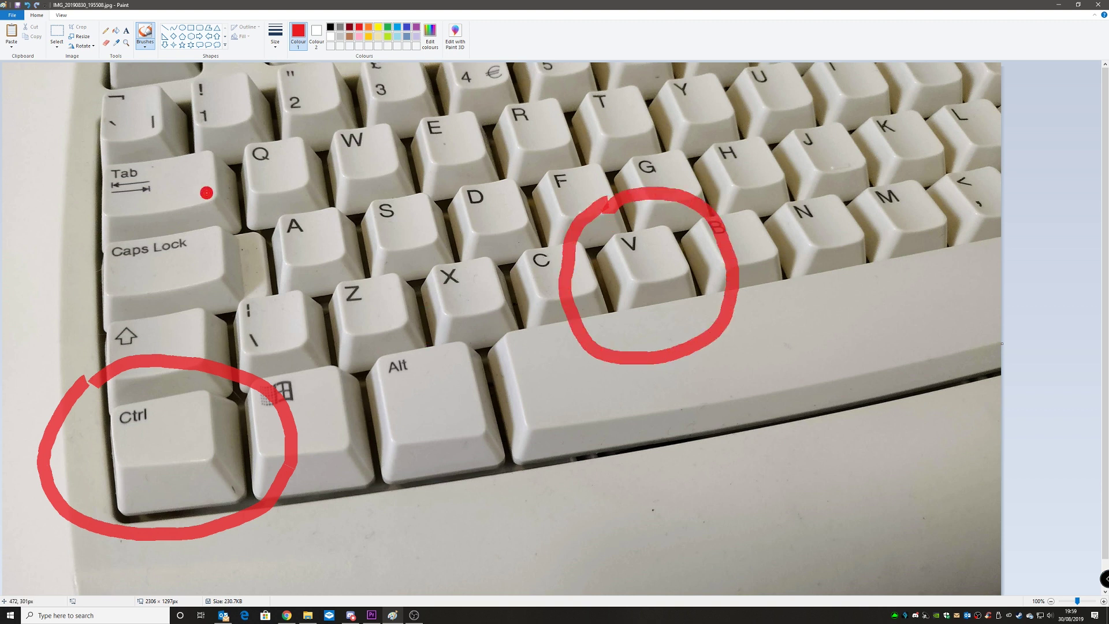
click(28, 5)
click(27, 5)
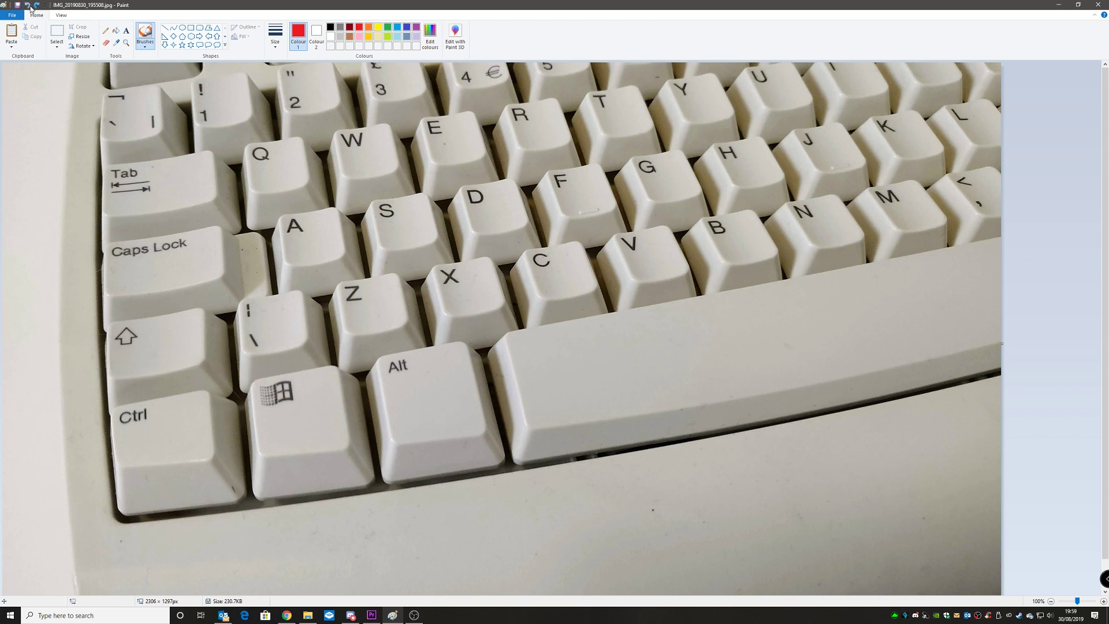
mouse_move(217, 369)
mouse_down()
mouse_move(399, 376)
mouse_move(317, 503)
mouse_move(213, 372)
mouse_up()
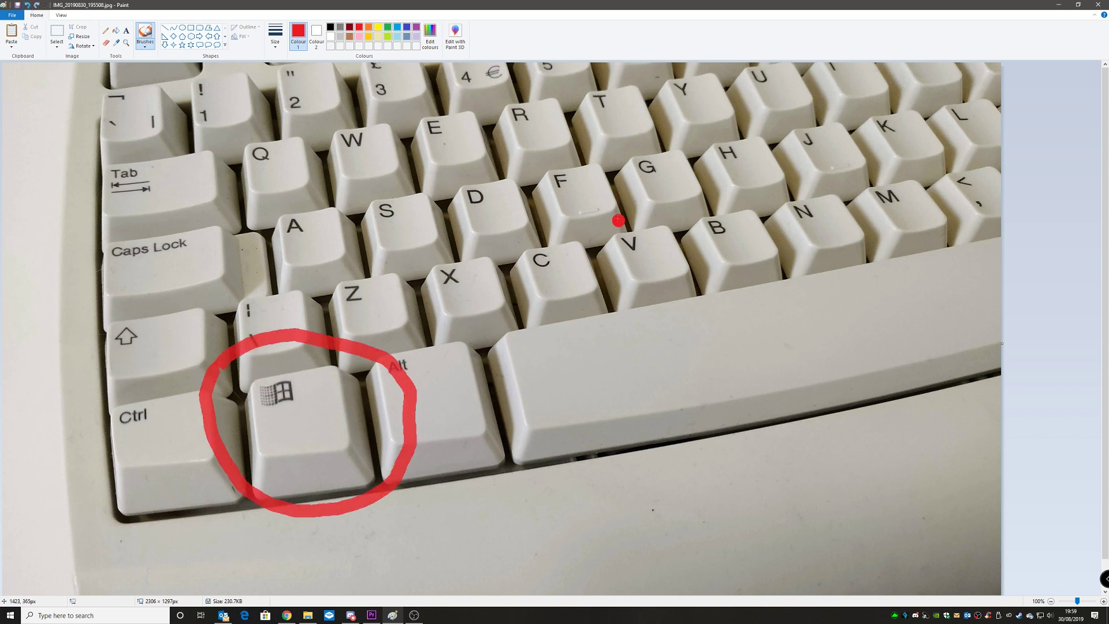
mouse_move(614, 204)
mouse_down()
mouse_move(715, 226)
mouse_move(581, 283)
mouse_move(616, 203)
mouse_up()
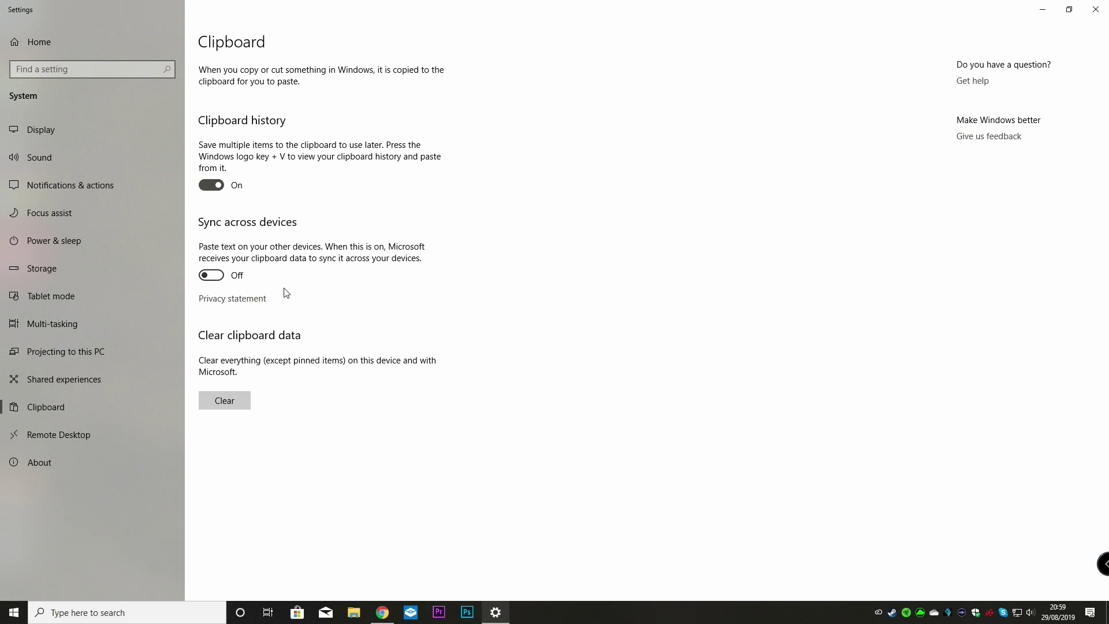
Step: Minimize Settings, bring back the Chrome SSD deal page and copy its address
click(1037, 11)
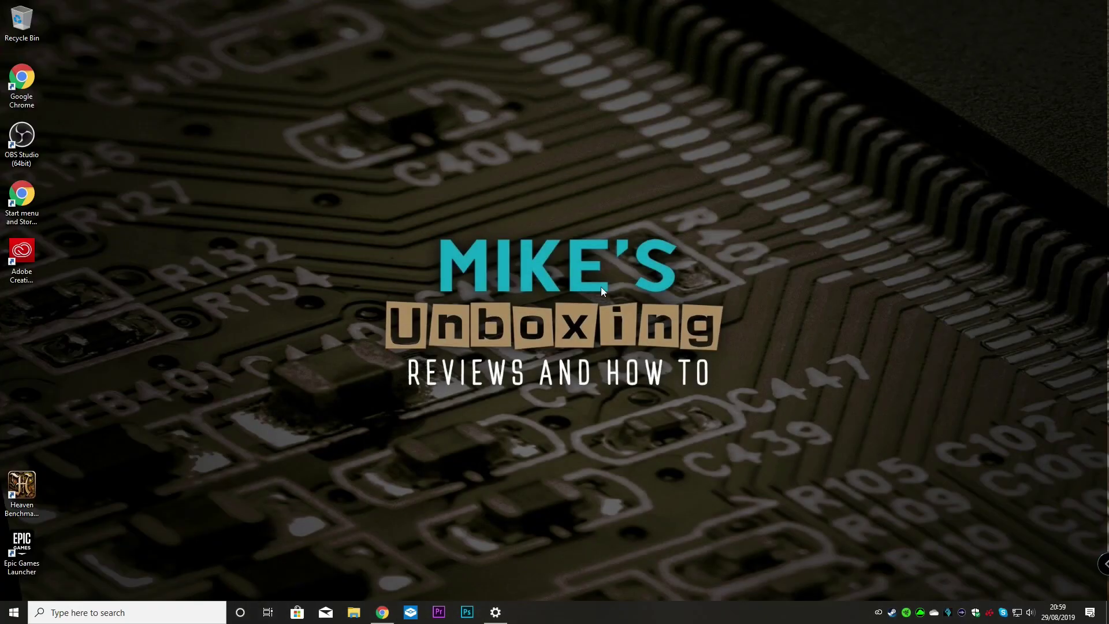
click(383, 612)
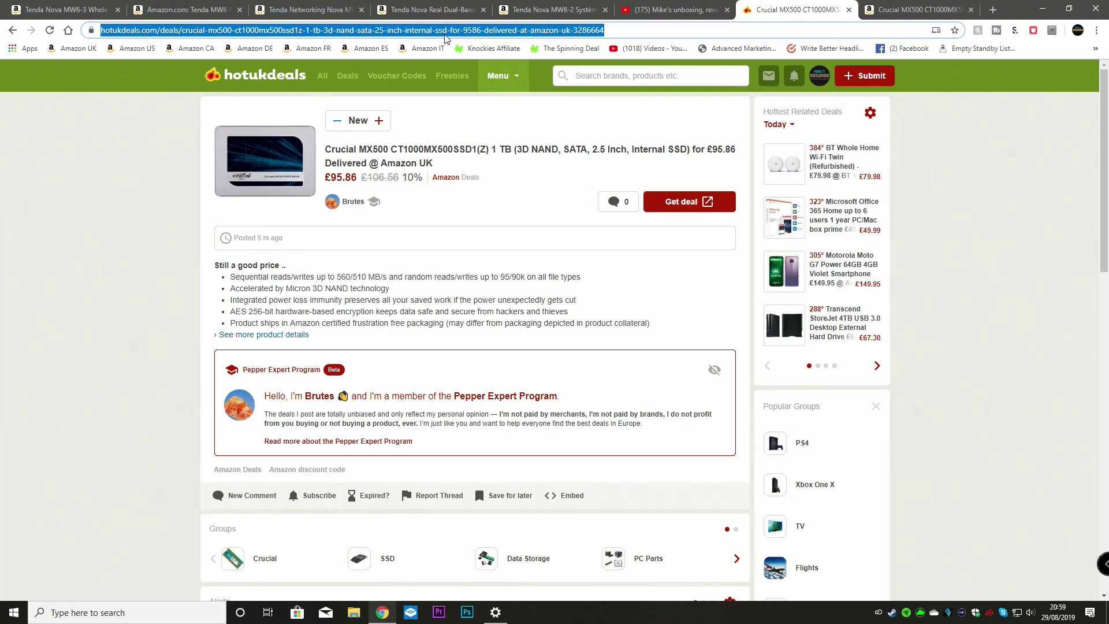
right_click(277, 31)
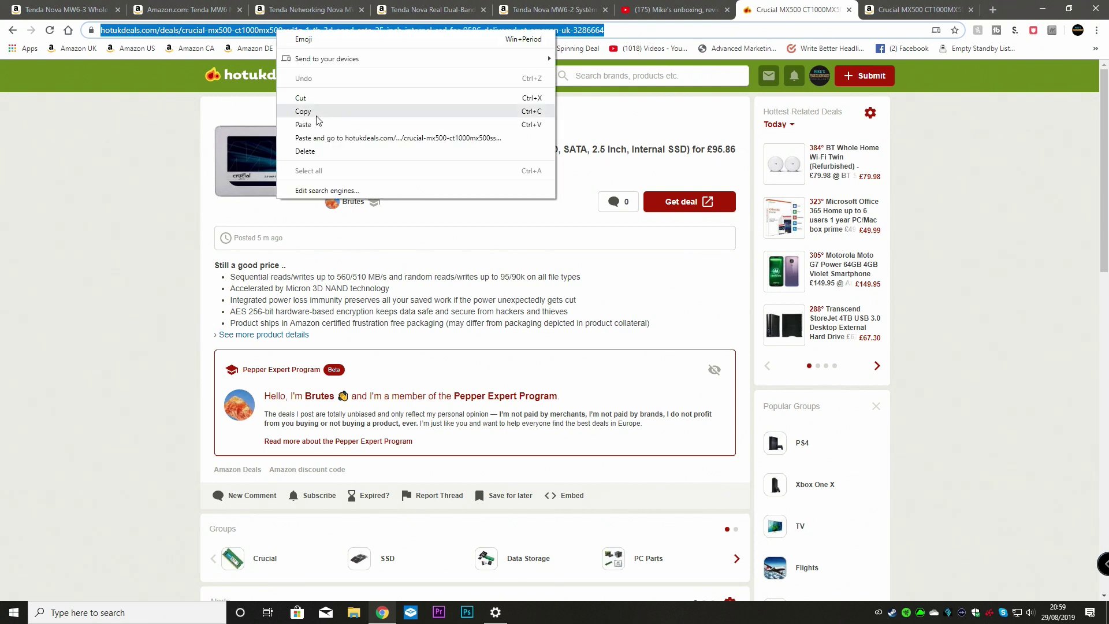
click(304, 112)
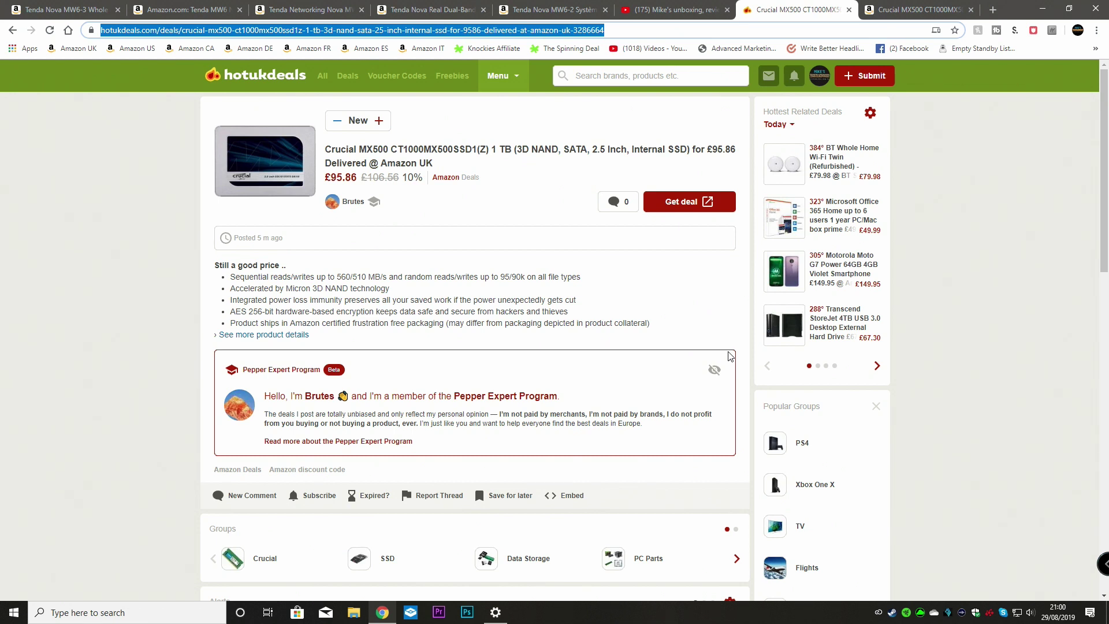
Step: Paste the YouTube channel link from clipboard history over the page address
key(super+v)
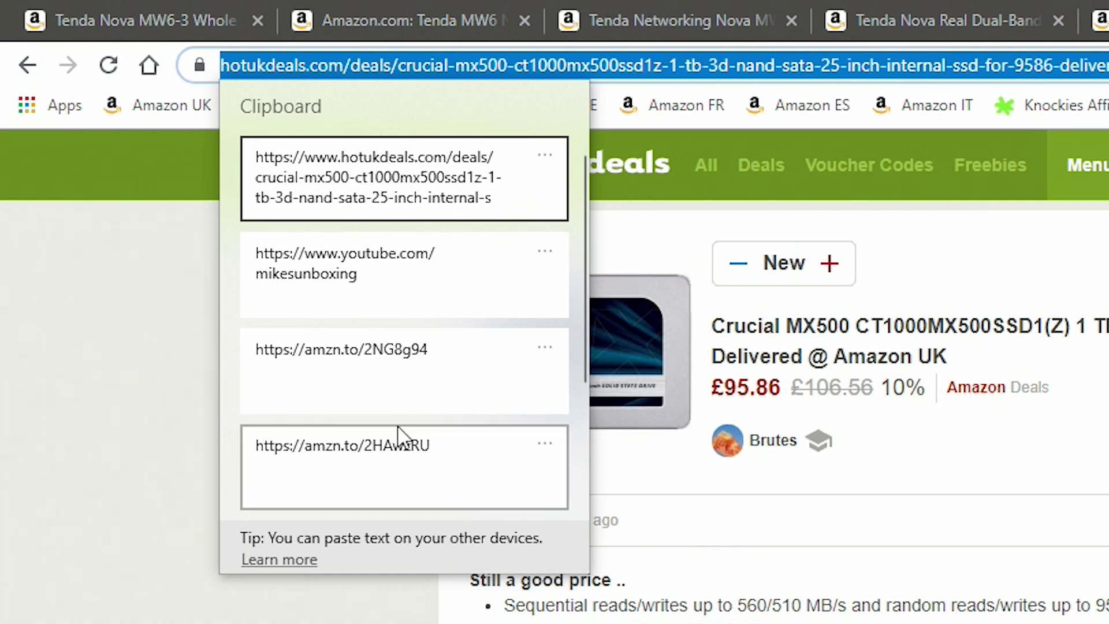
scroll(361, 479, down, 5)
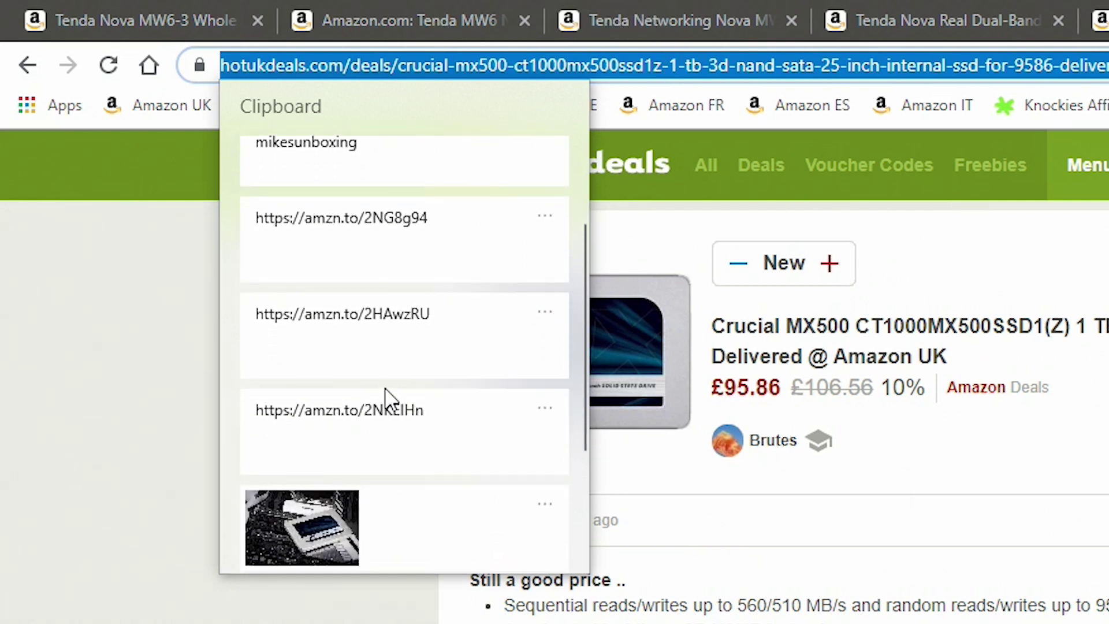
scroll(392, 399, down, 1)
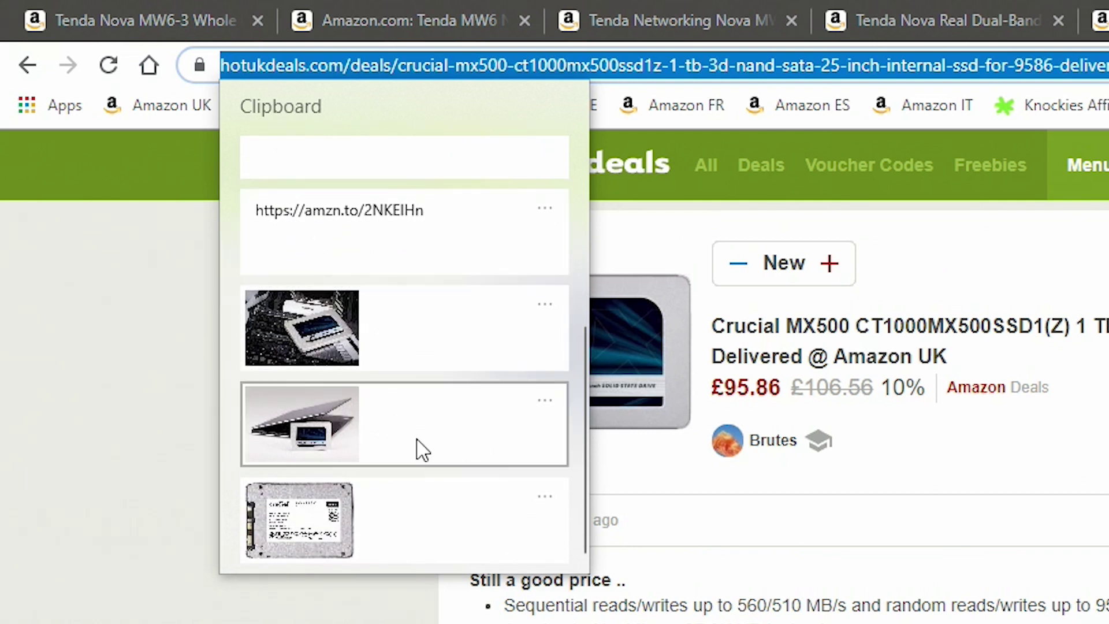
scroll(416, 448, up, 5)
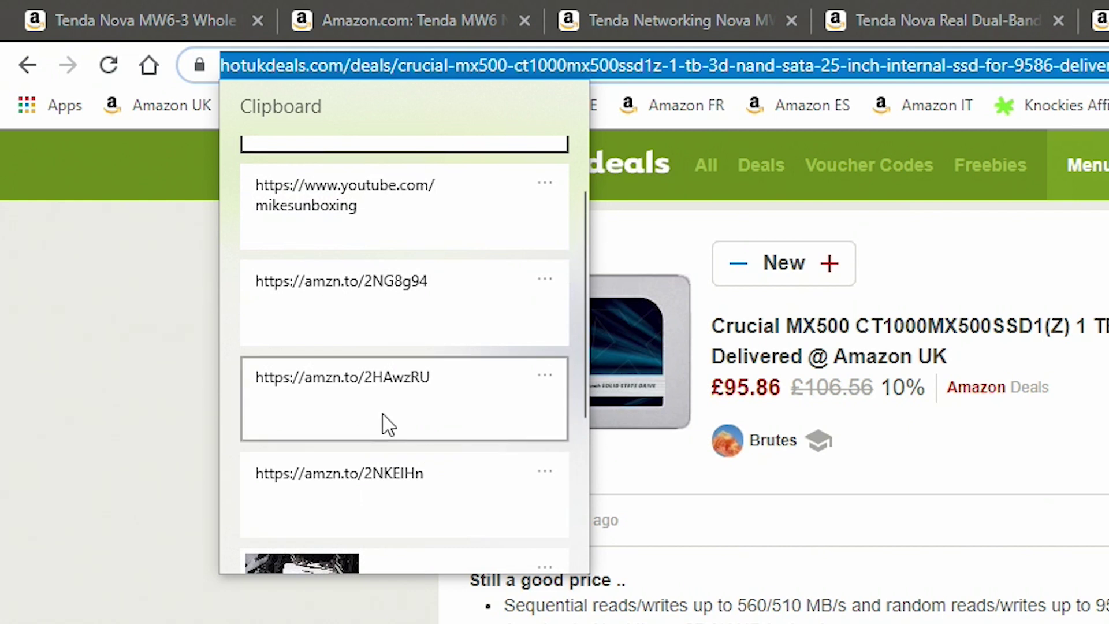
scroll(384, 424, up, 1)
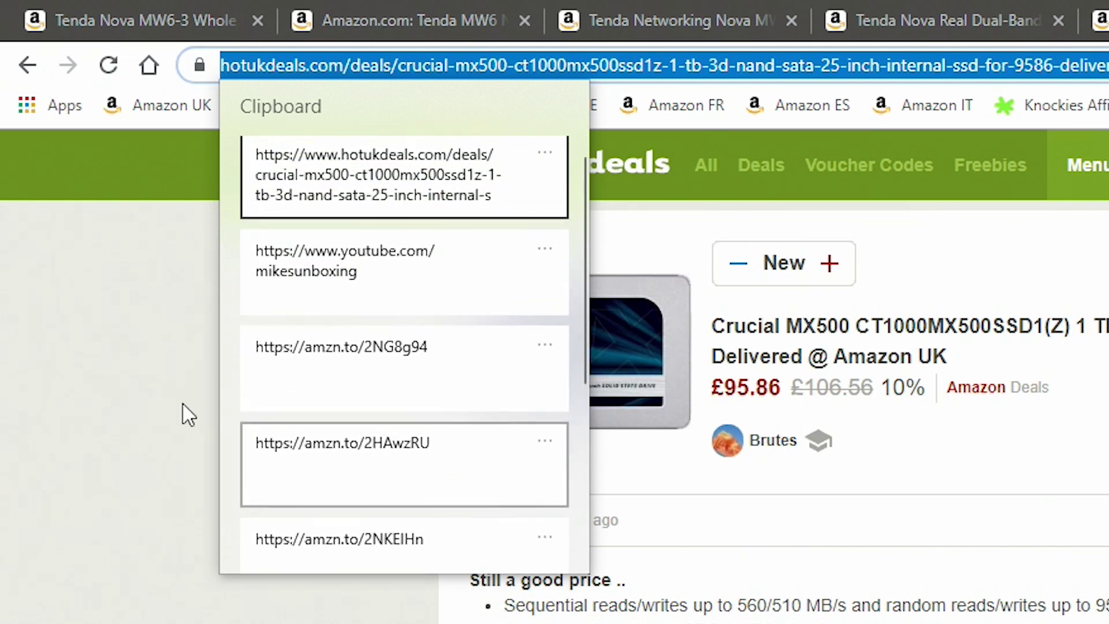
click(341, 275)
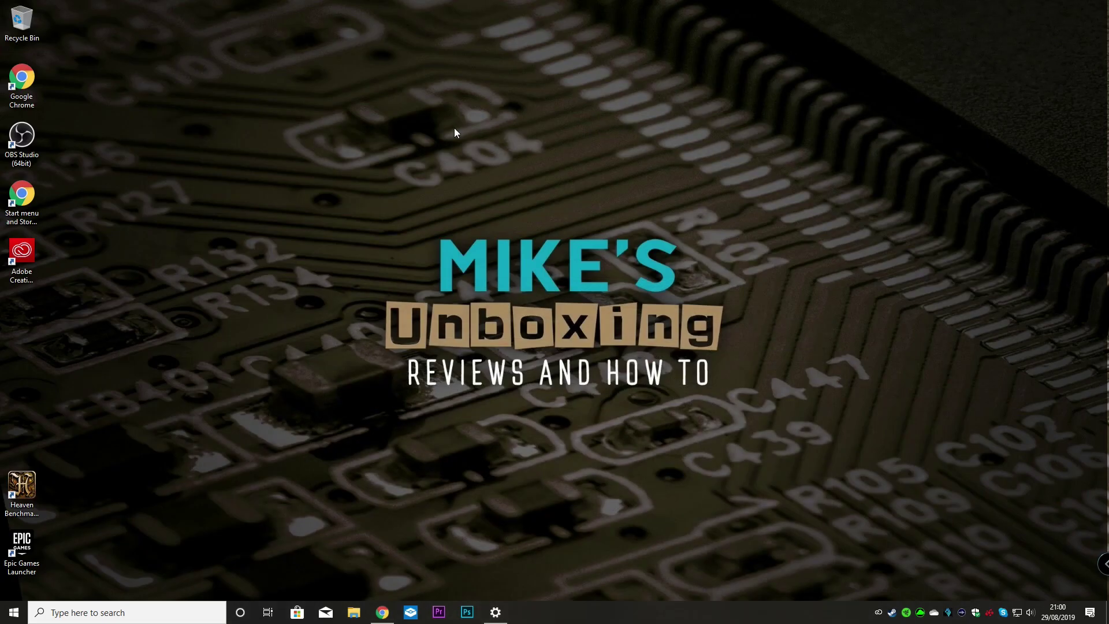
Step: Create a new text document on the desktop with the default name and open it
right_click(455, 128)
mouse_move(506, 227)
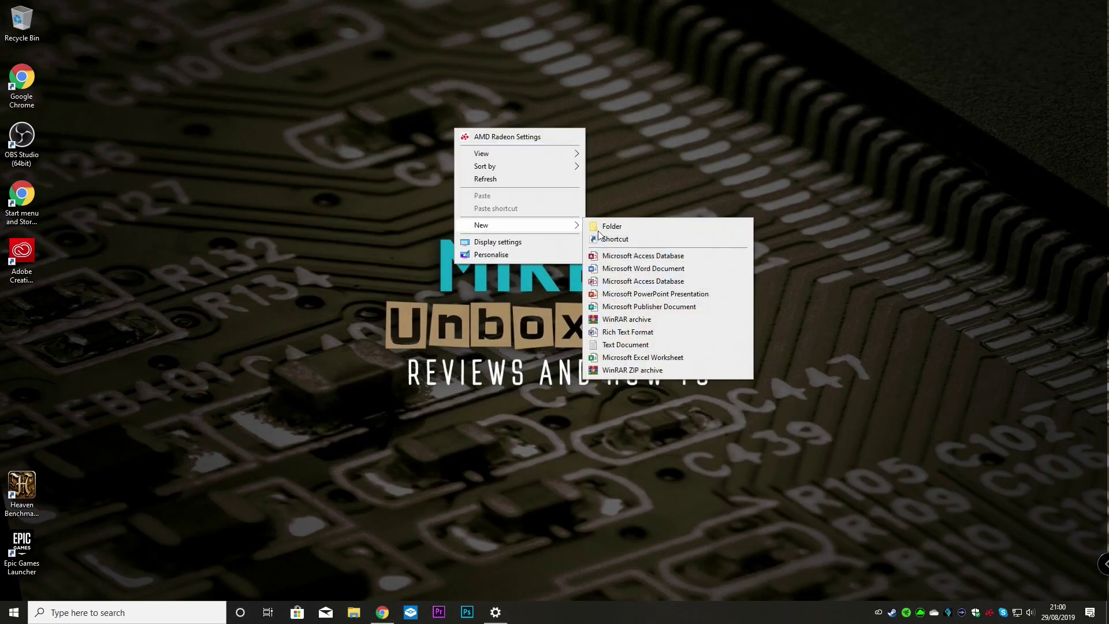
click(623, 345)
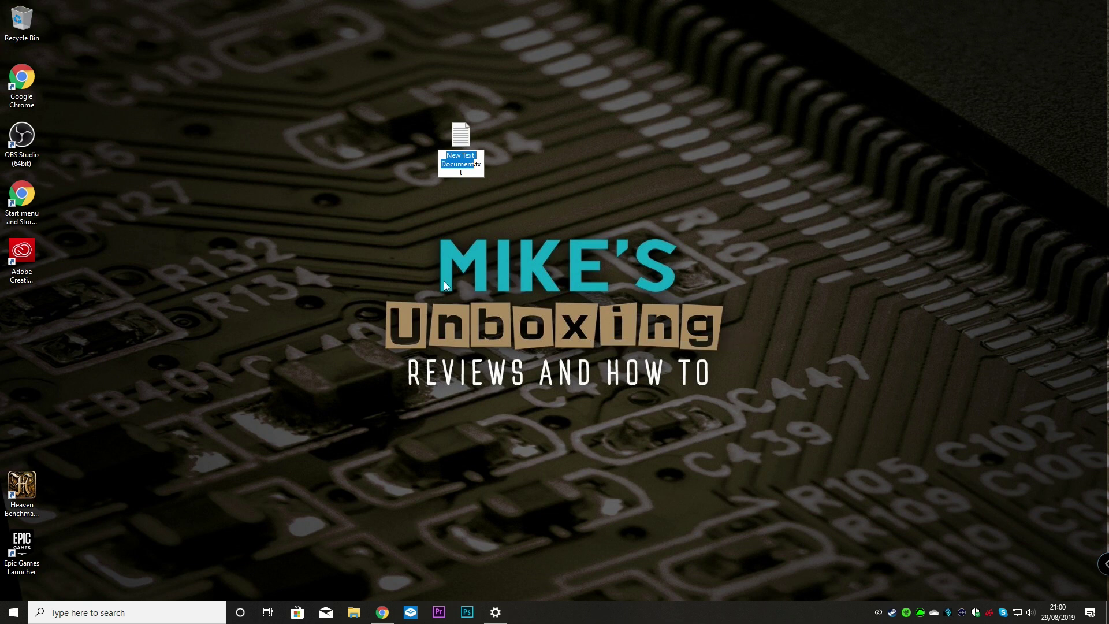
click(356, 168)
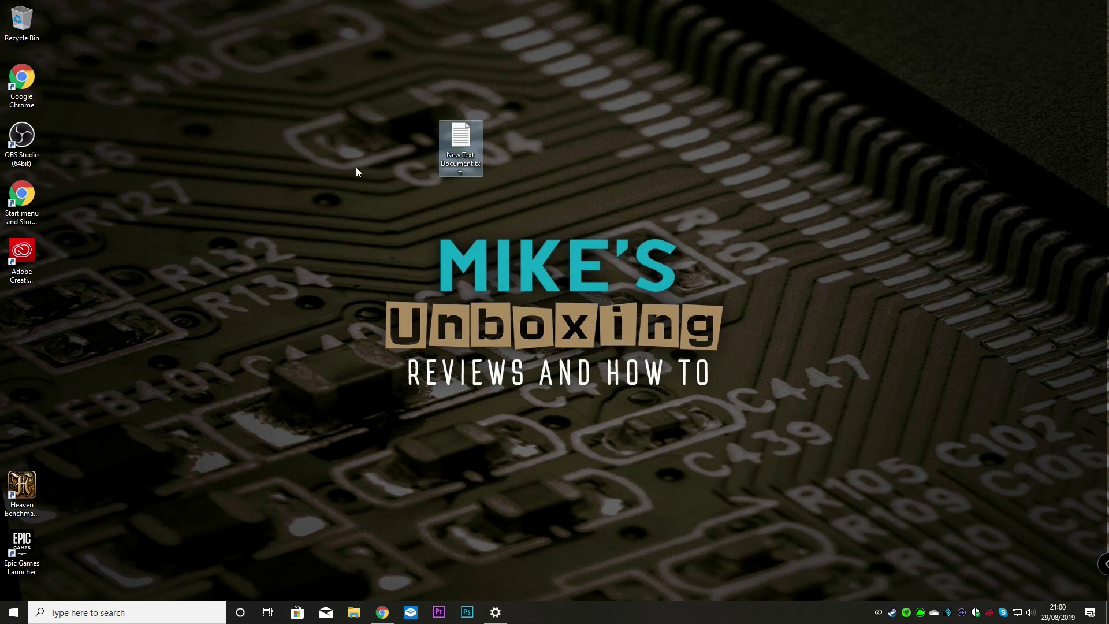
double_click(462, 139)
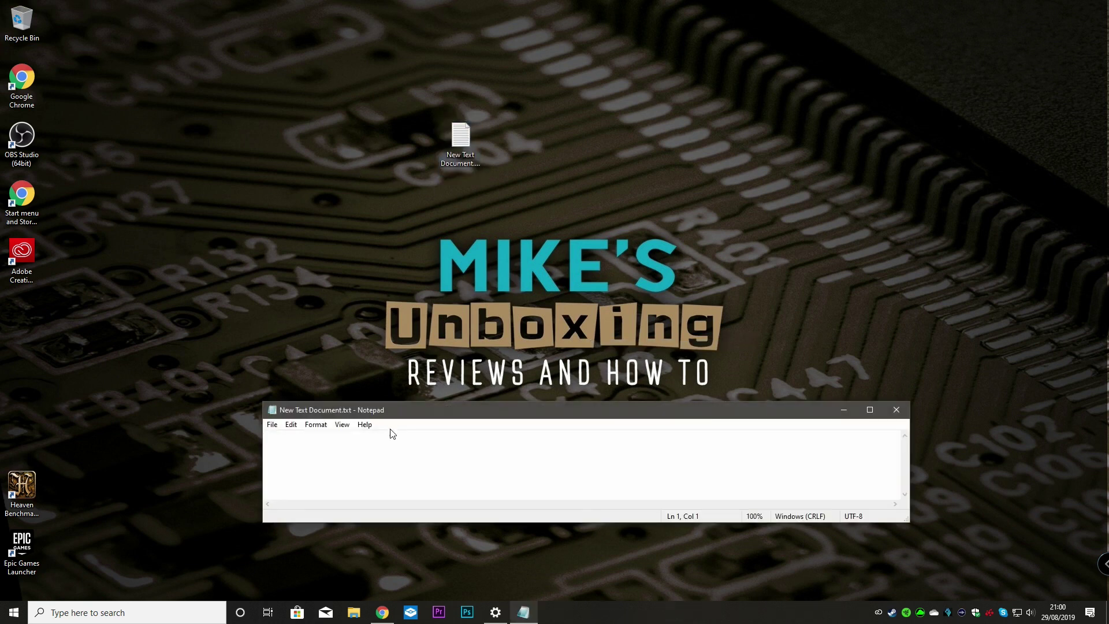
Step: Paste the YouTube link, then the hotukdeals deal link from clipboard history
key(ctrl+v)
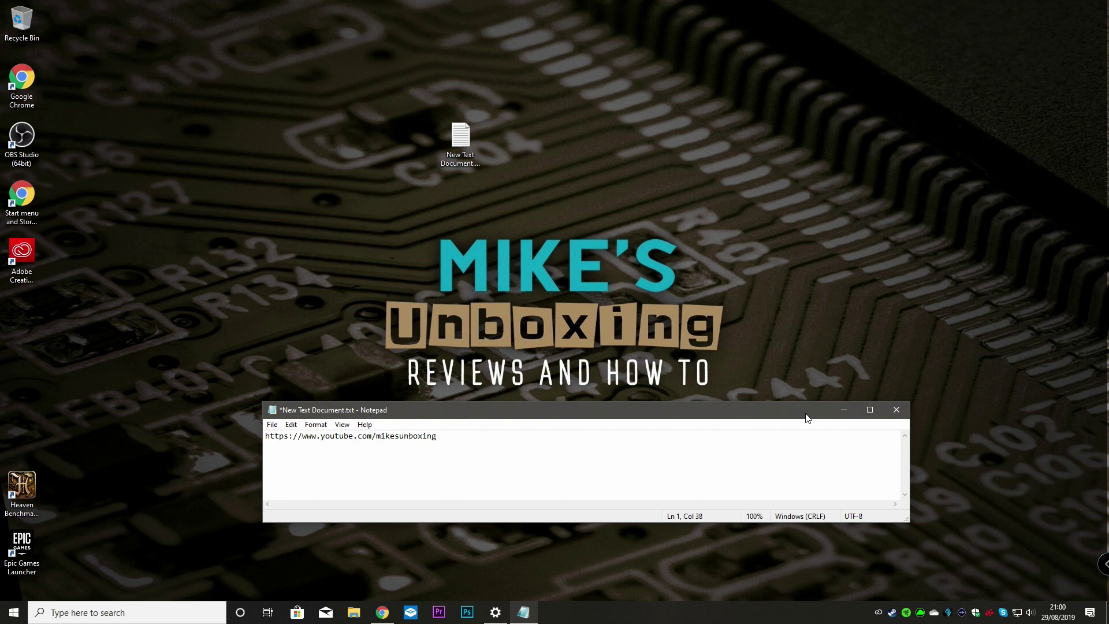
key(super+v)
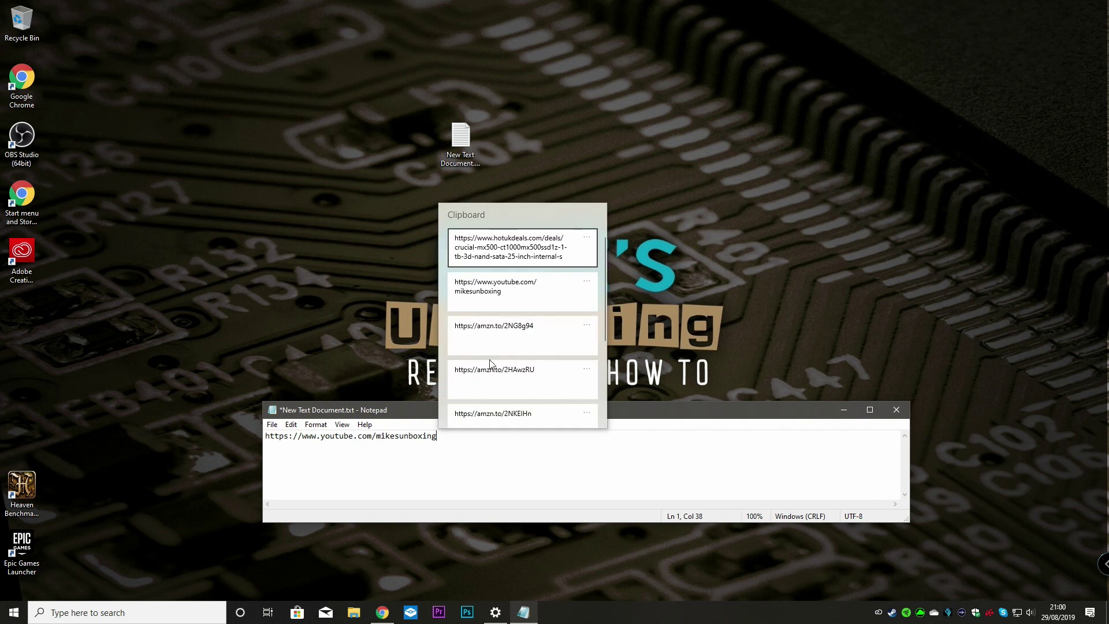
click(515, 250)
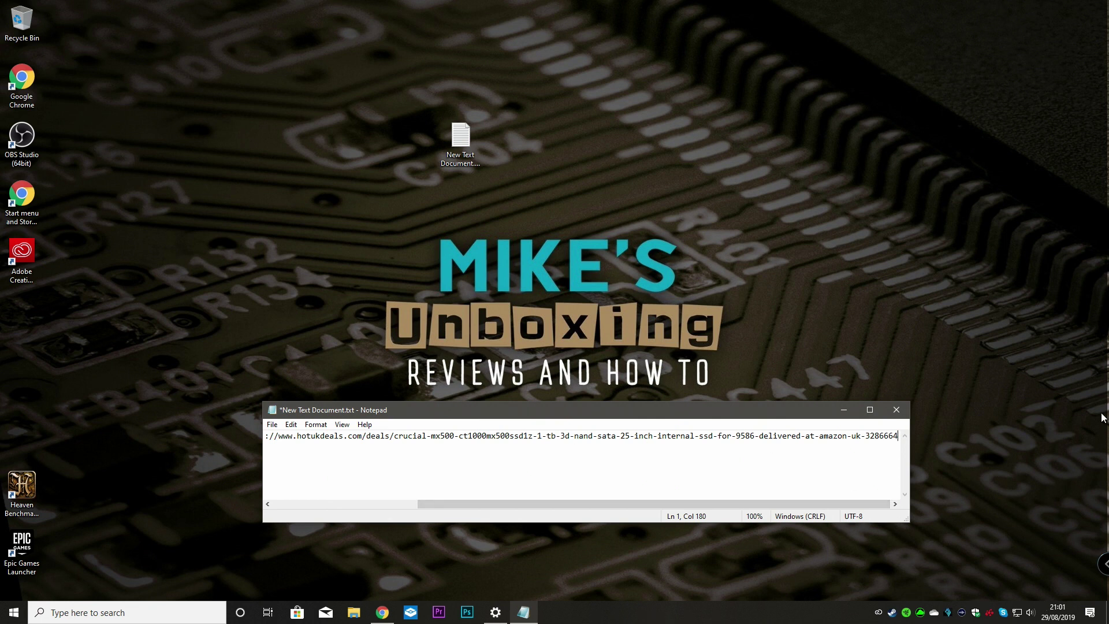
Step: Select the first copied image clip from clipboard history
key(super+v)
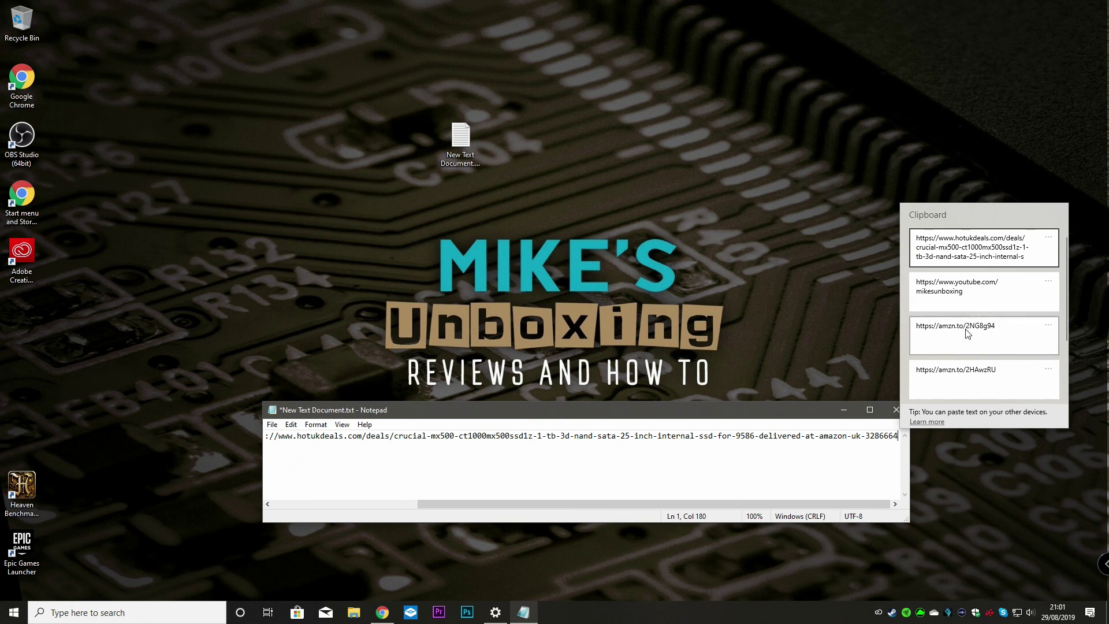
scroll(968, 334, down, 2)
scroll(966, 330, down, 2)
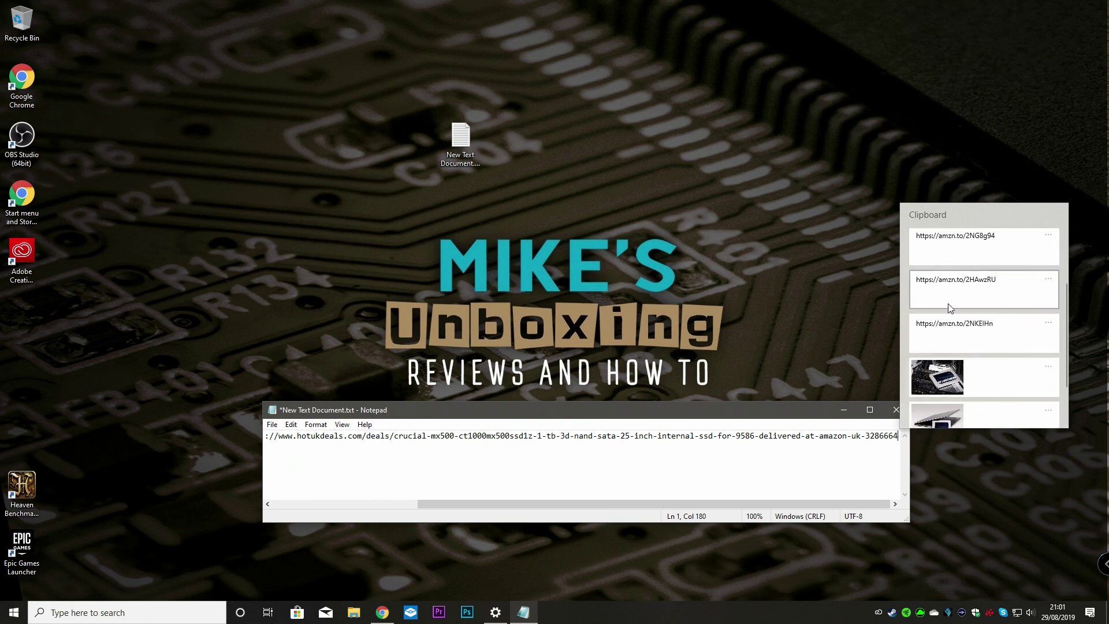
scroll(982, 343, down, 2)
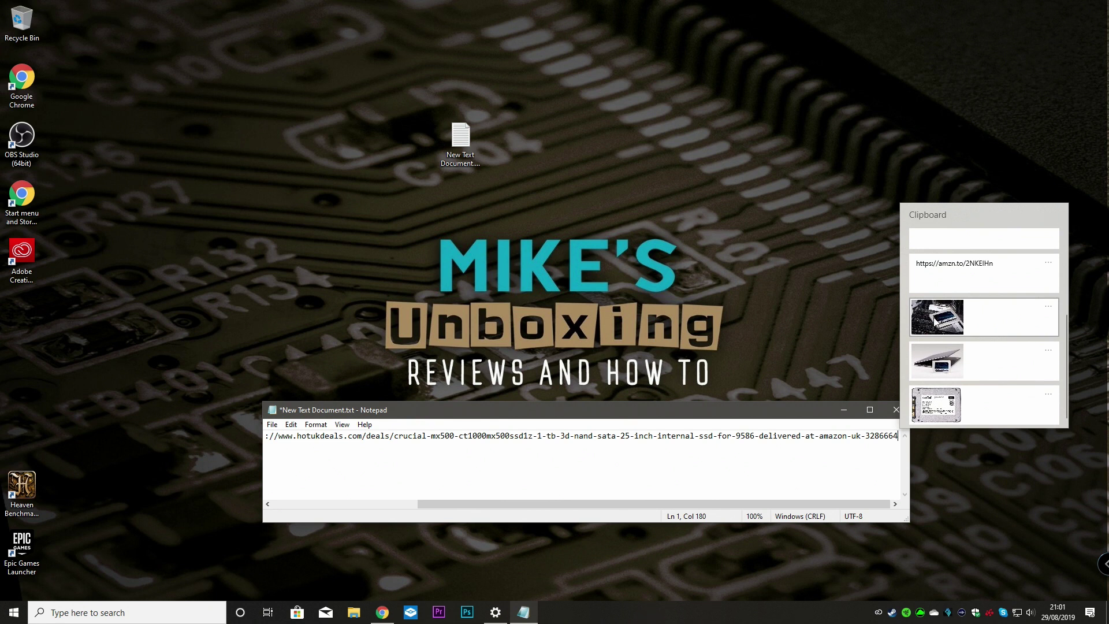
click(936, 317)
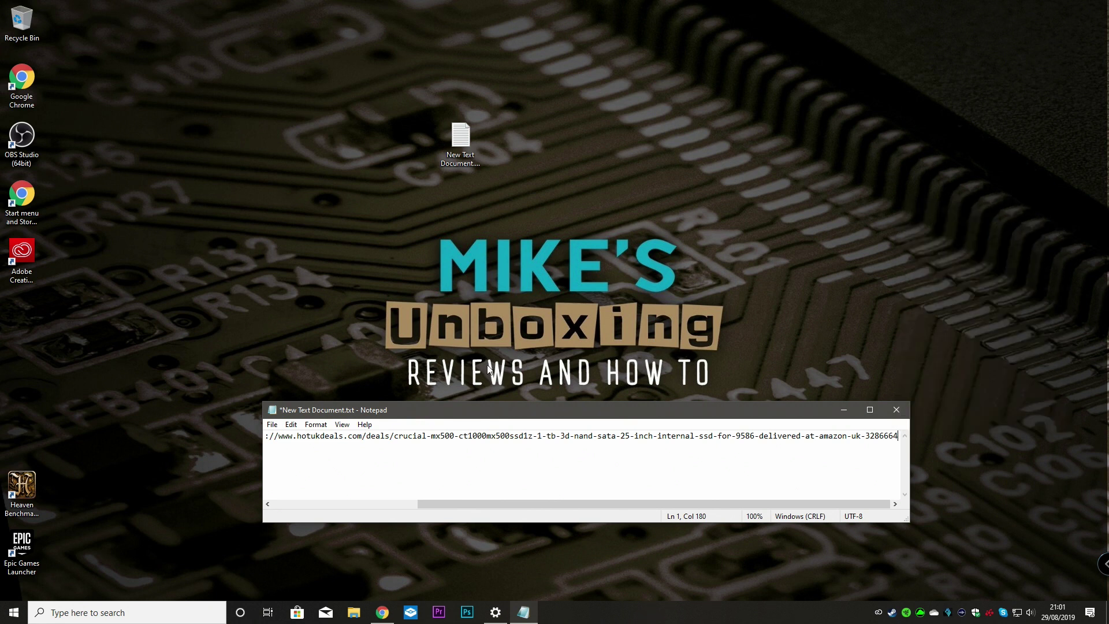
Step: Launch Paint, paste the Crucial SSD photo onto the canvas, then return to Clipboard settings
click(121, 611)
text(p)
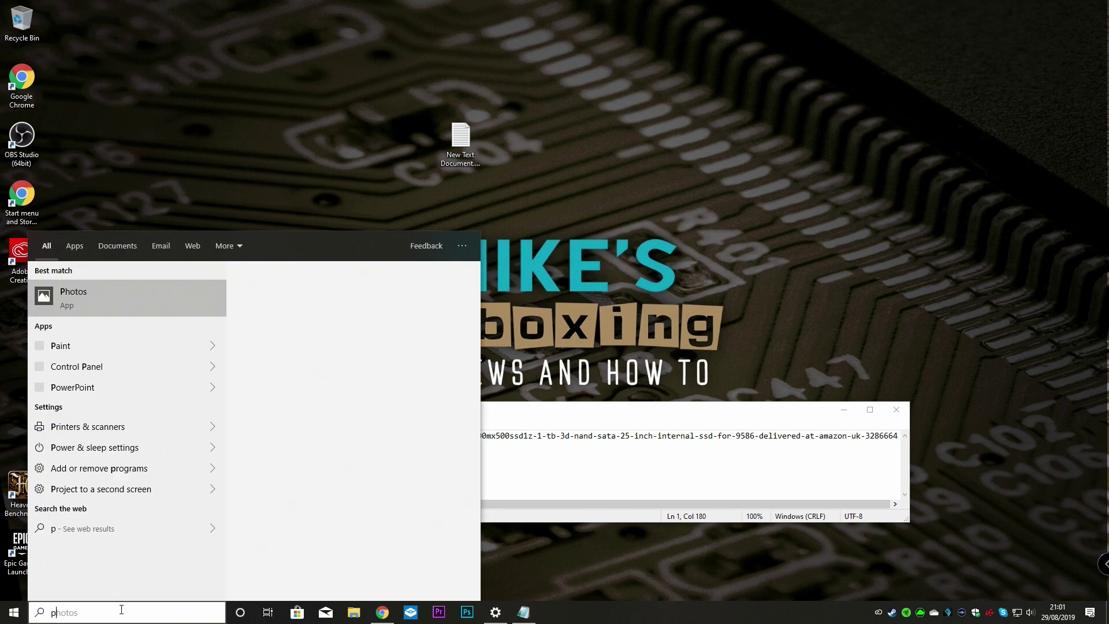
text(aint)
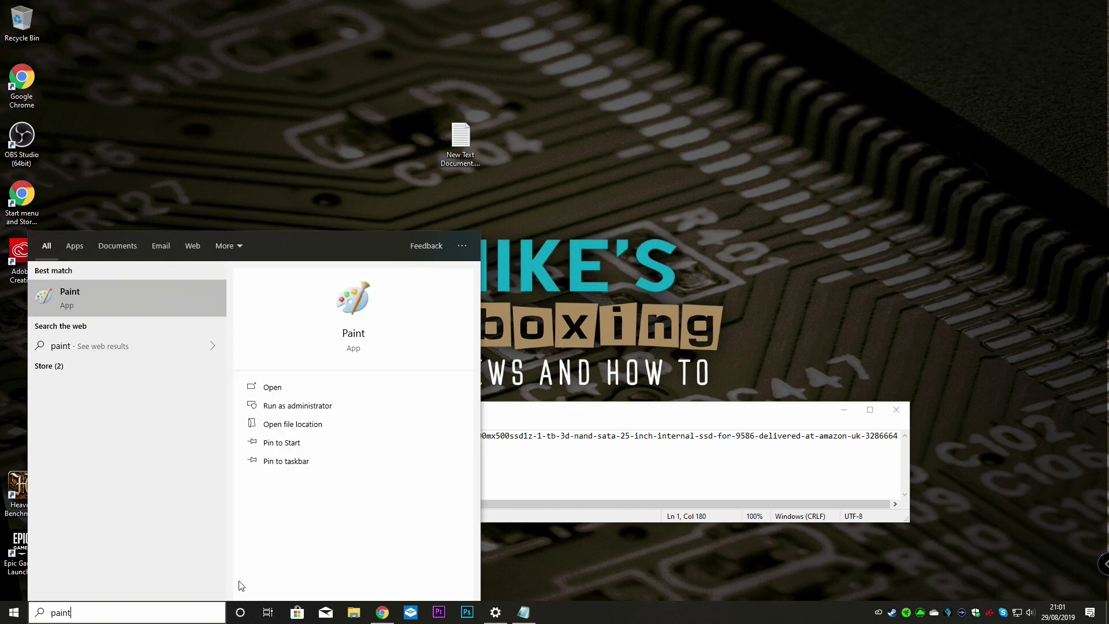
click(365, 312)
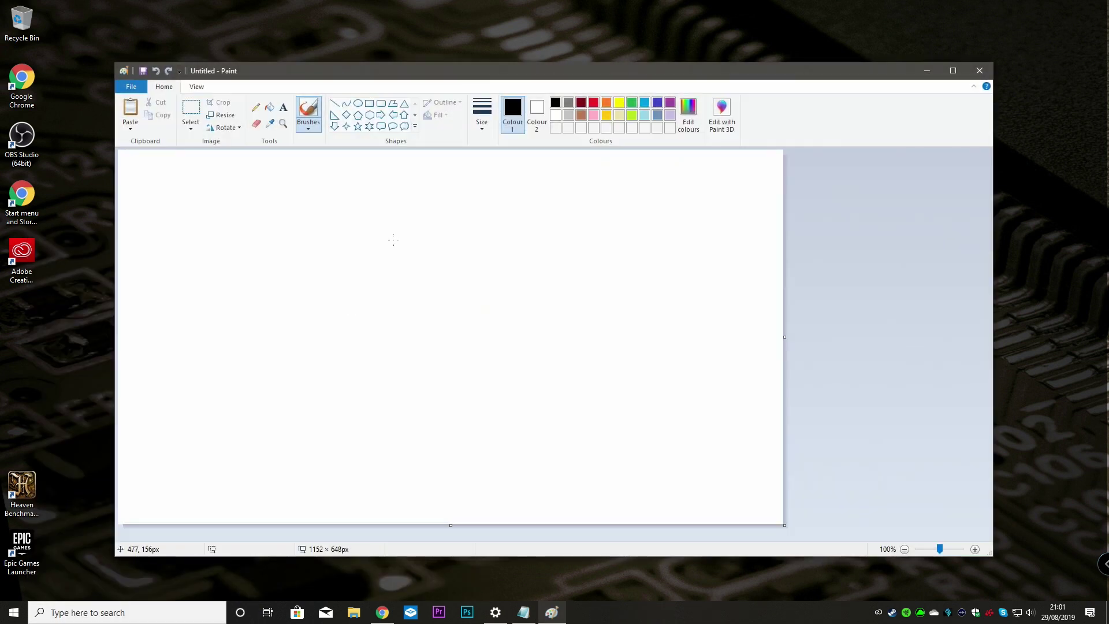
click(131, 109)
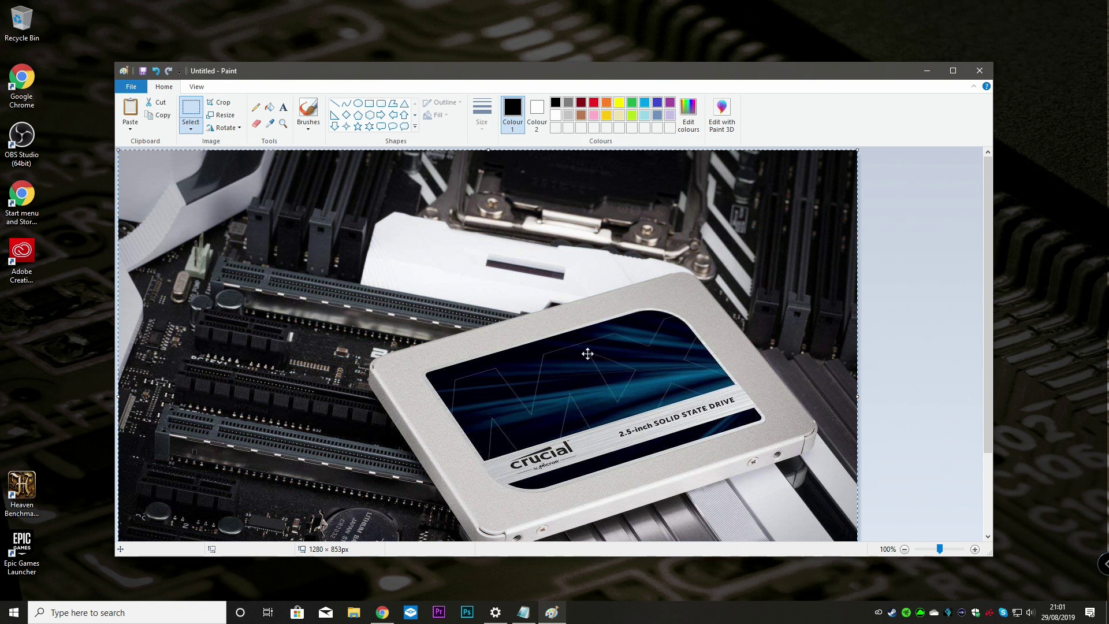
click(506, 617)
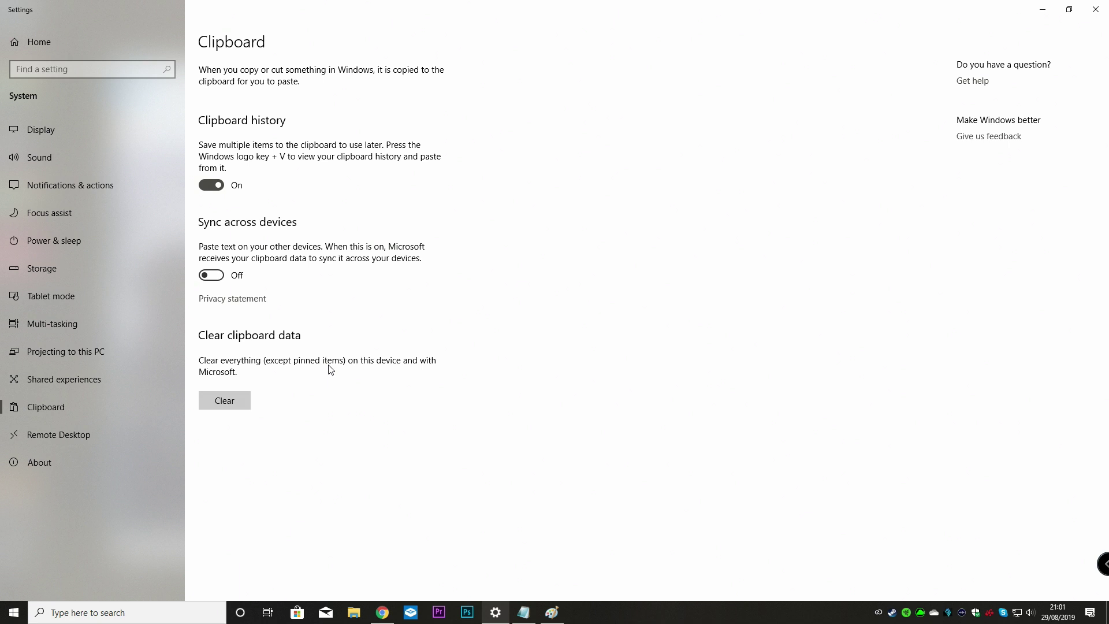
Step: Clear clipboard data, unpin the YouTube entry, and clear all history until empty
click(230, 407)
key(super+v)
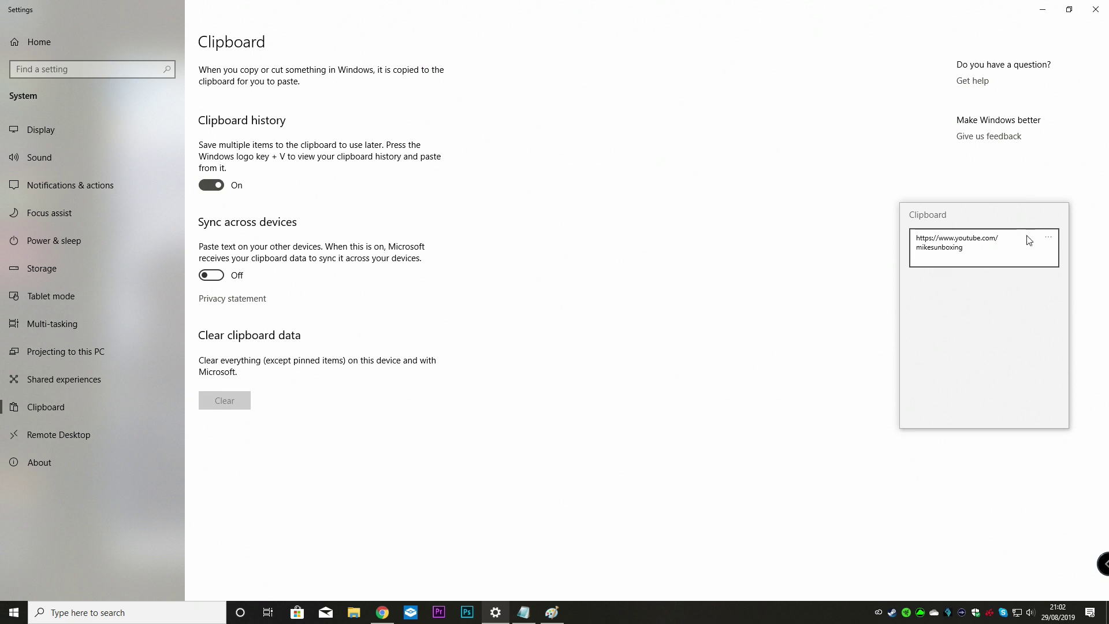
click(1048, 241)
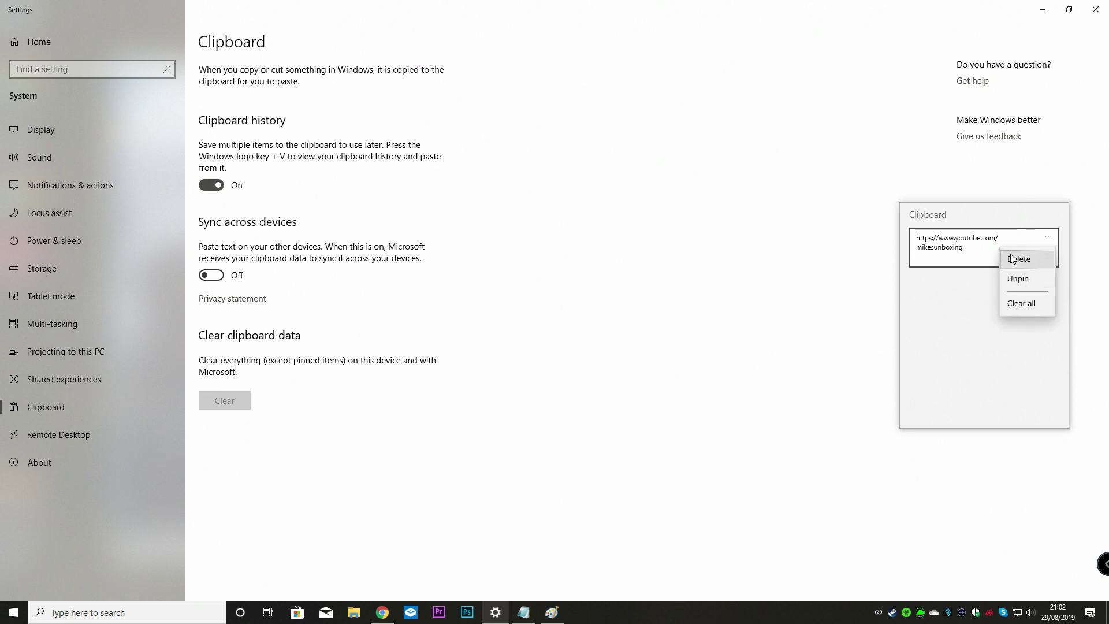
click(1018, 283)
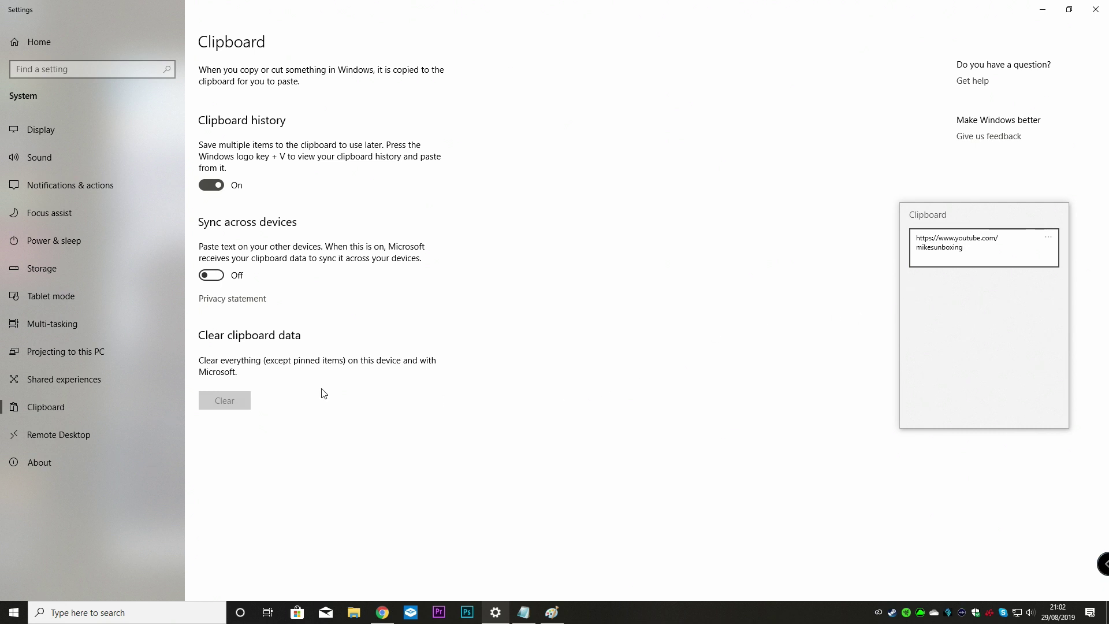
click(1049, 238)
click(1013, 308)
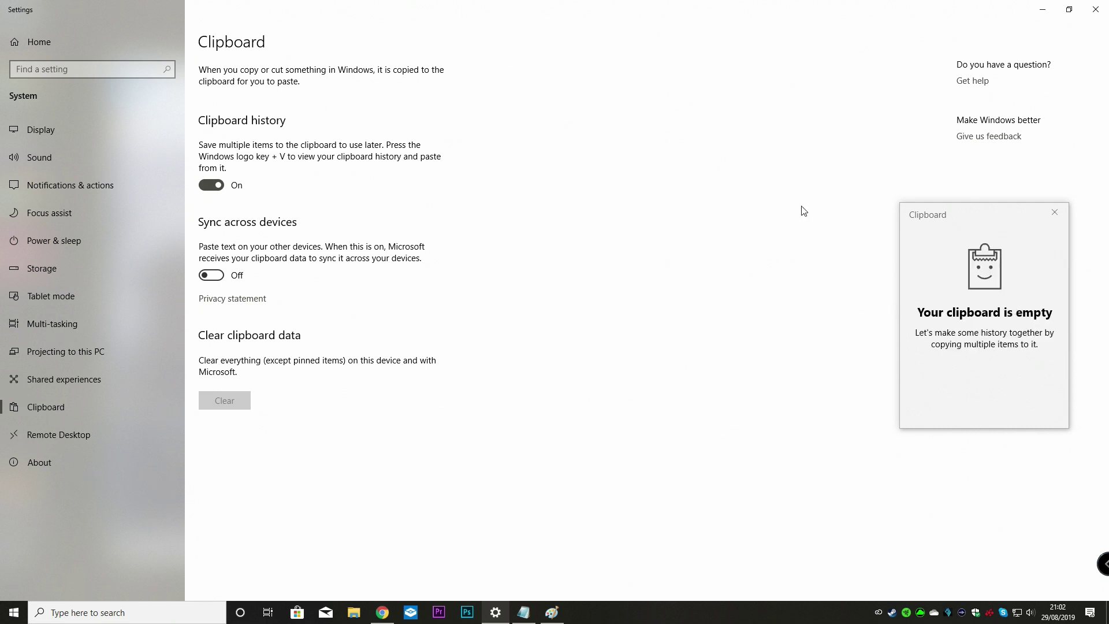